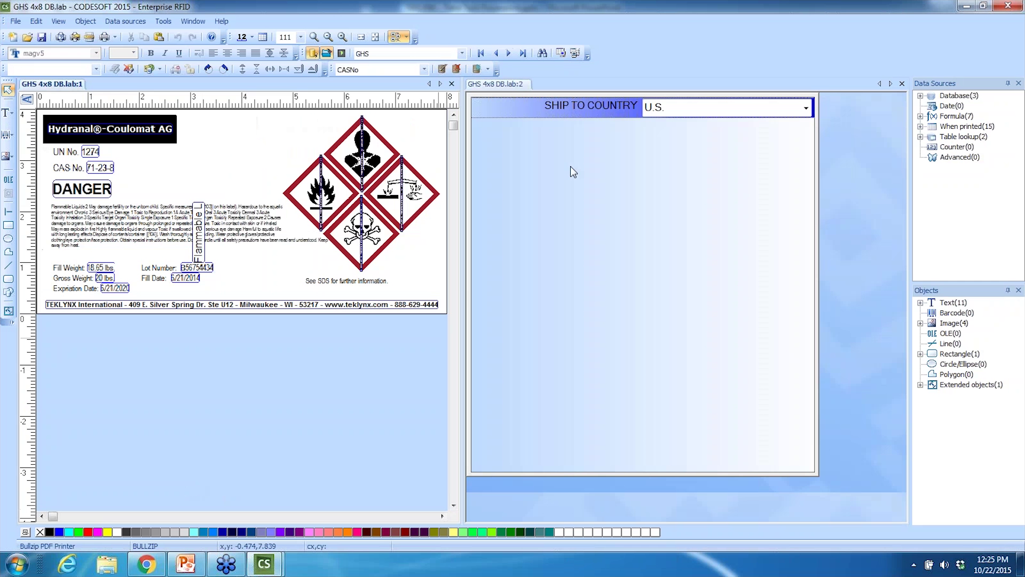
# Drag the splitters to enlarge the lab:1 label view and narrow the lab:2 SHIP TO COUNTRY form.
pyautogui.moveTo(464, 274); pyautogui.dragTo(649, 281)
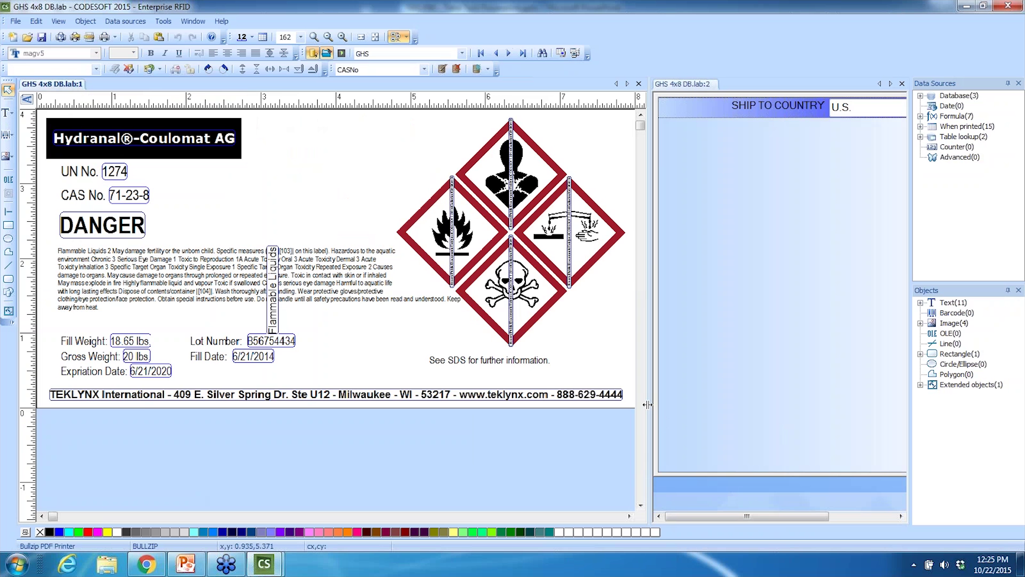
pyautogui.moveTo(647, 405); pyautogui.dragTo(651, 370)
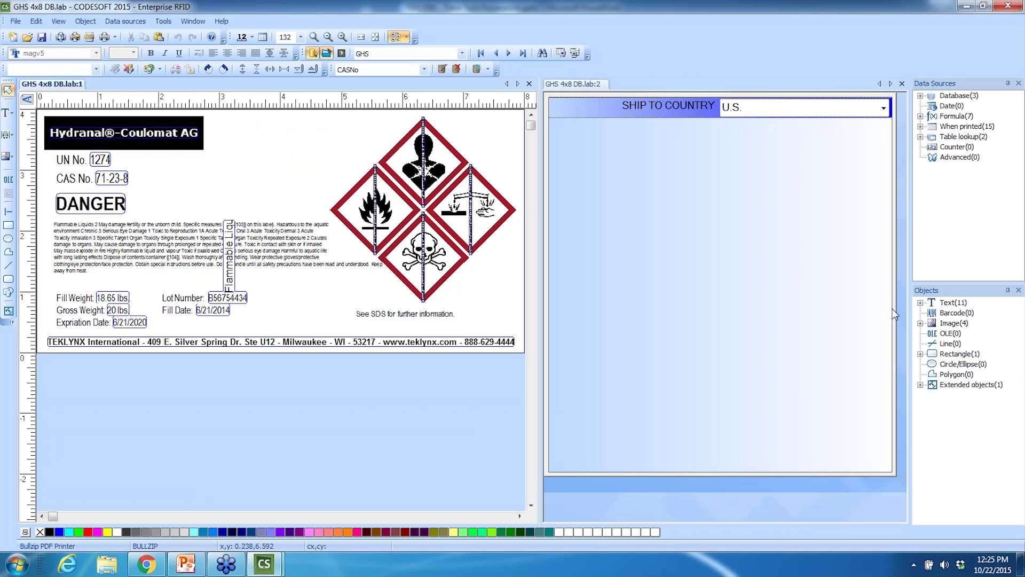
pyautogui.moveTo(895, 315); pyautogui.dragTo(737, 315)
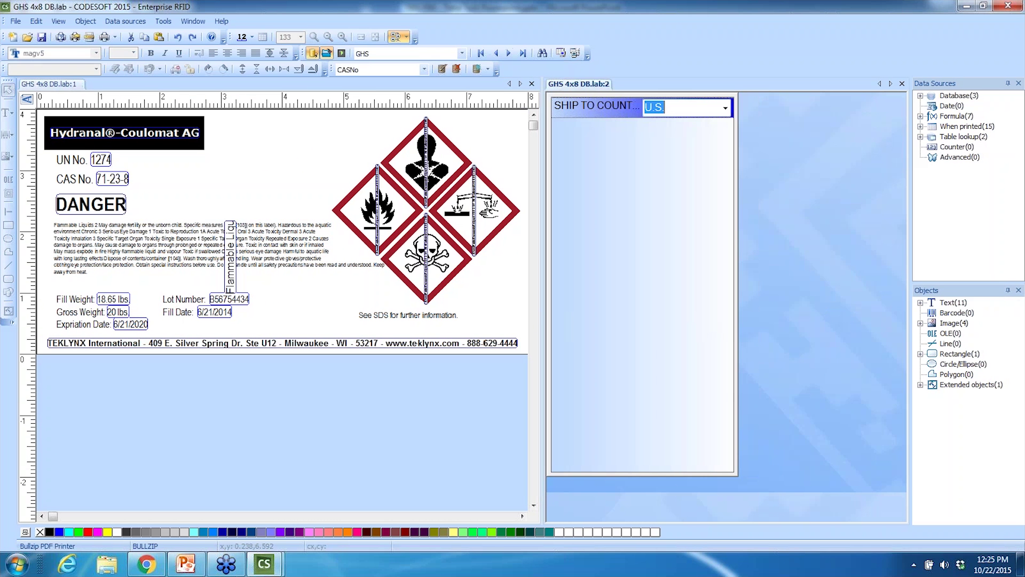
pyautogui.moveTo(567, 322); pyautogui.dragTo(660, 326)
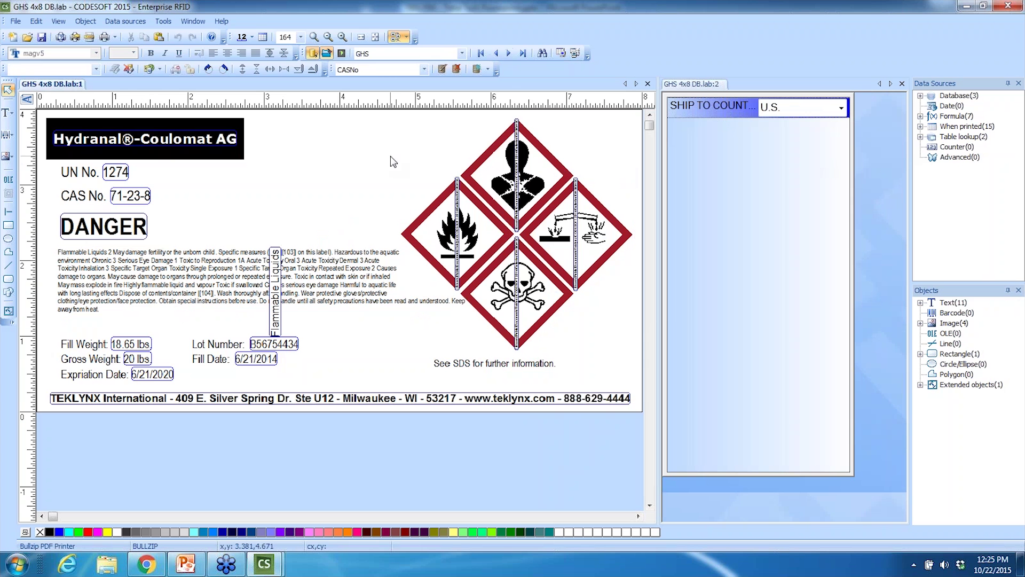
pyautogui.click(510, 54)
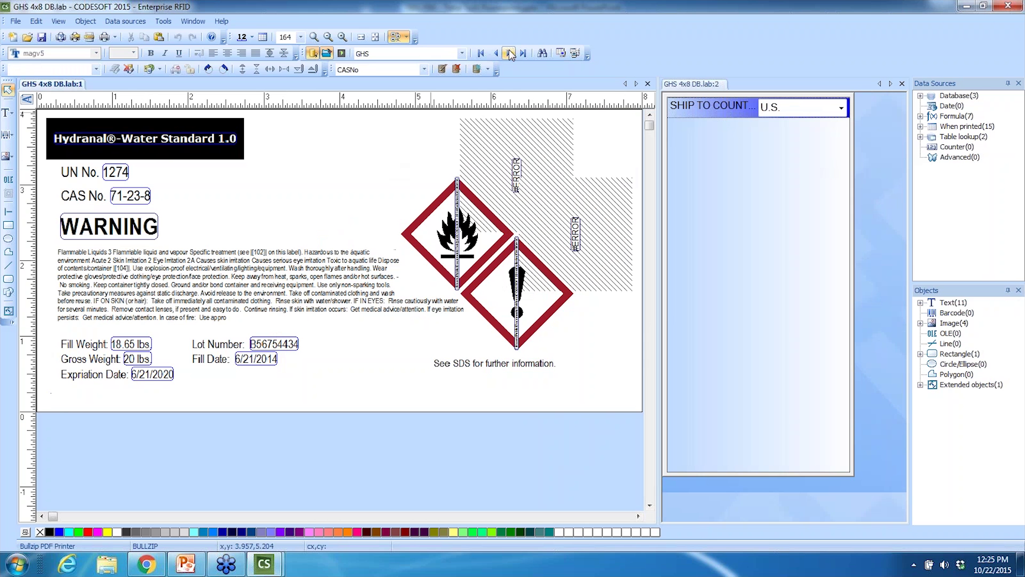
pyautogui.click(495, 56)
pyautogui.click(495, 56)
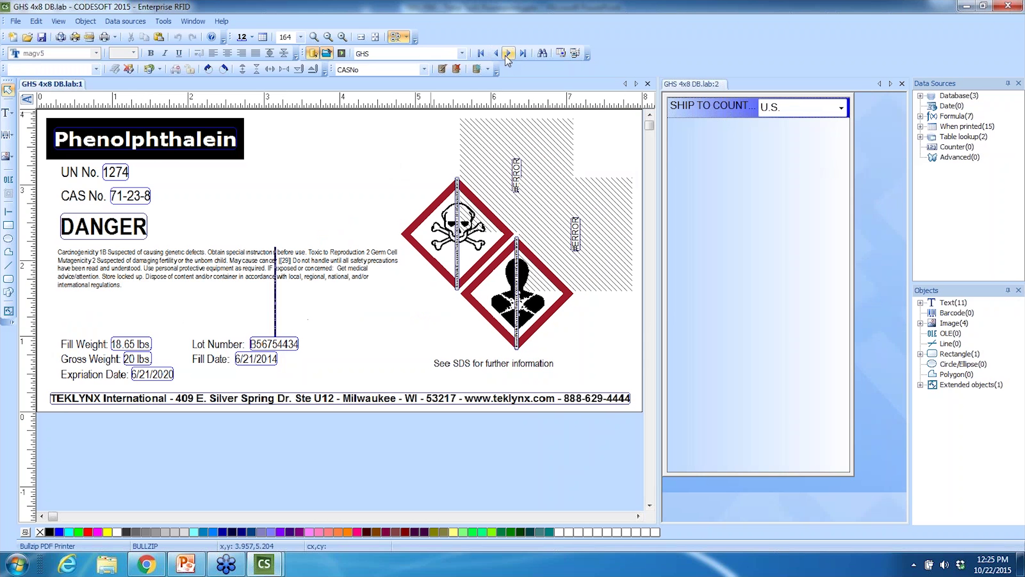
pyautogui.click(508, 54)
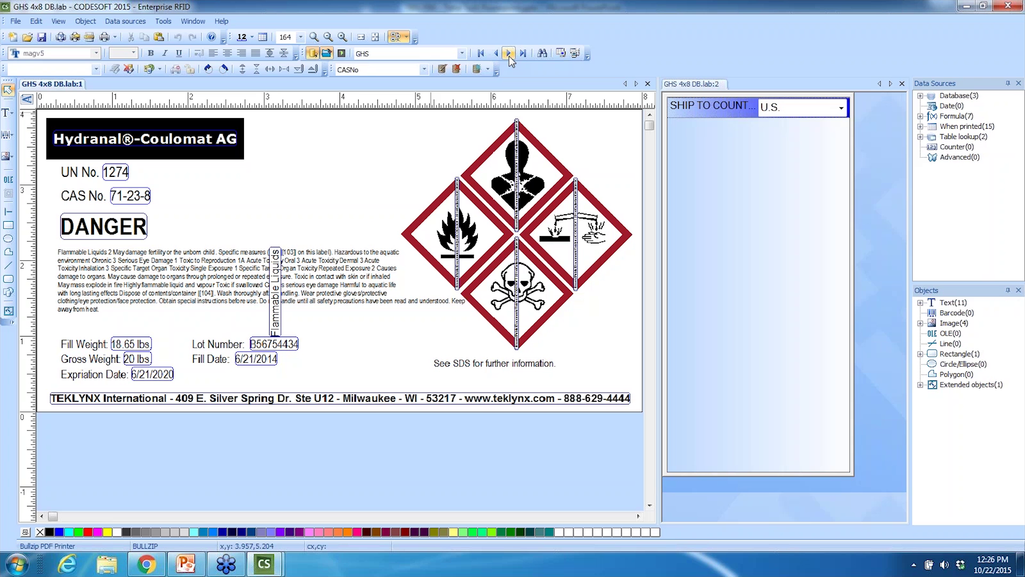
pyautogui.click(508, 53)
pyautogui.click(508, 54)
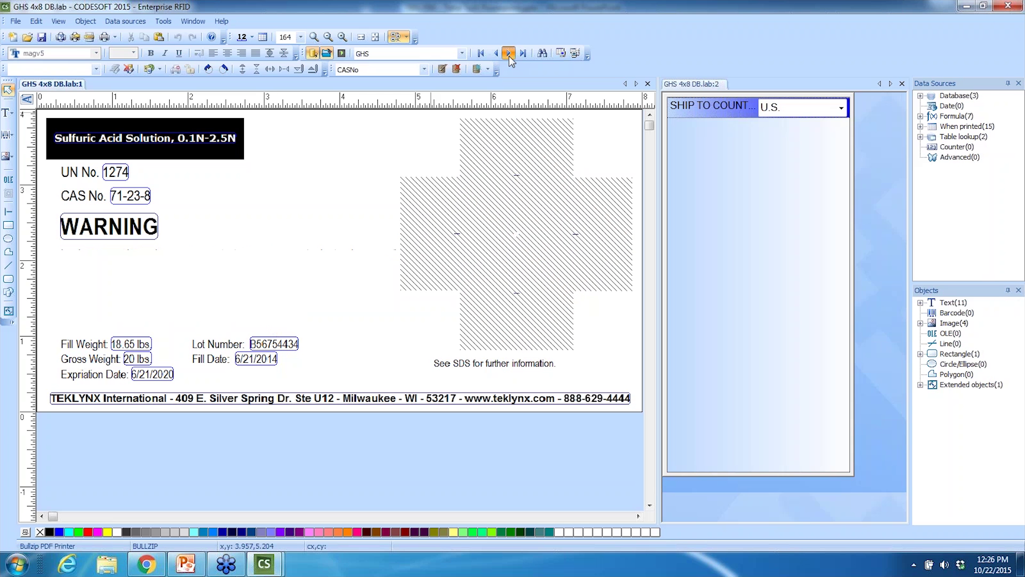
pyautogui.click(508, 53)
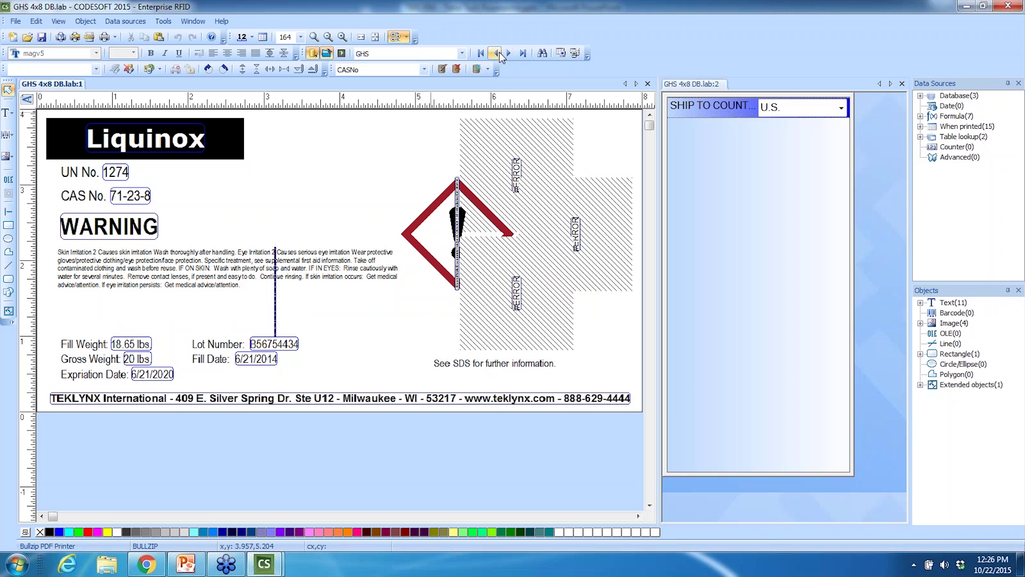
pyautogui.click(499, 55)
pyautogui.click(499, 55)
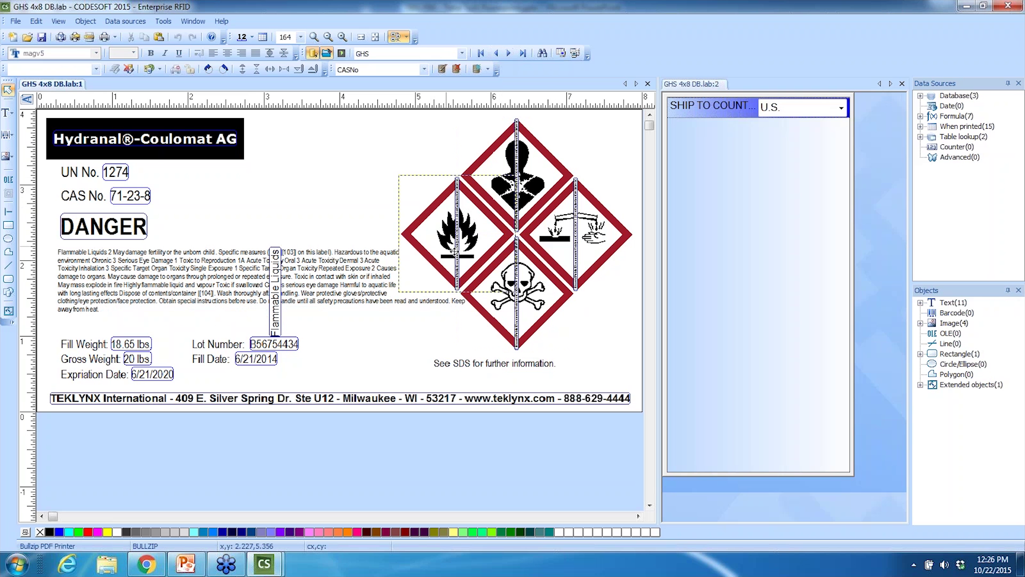
pyautogui.click(507, 54)
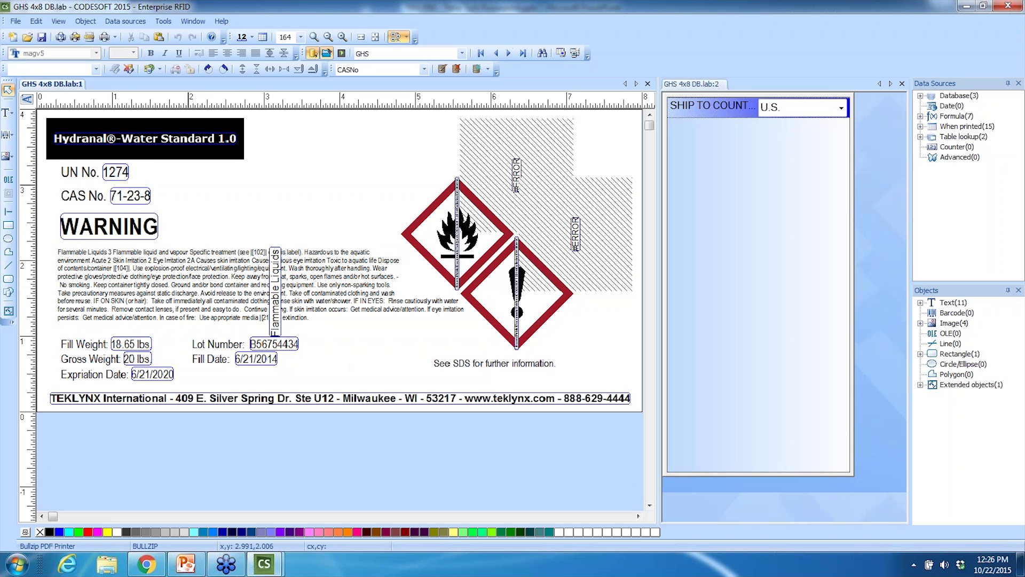
pyautogui.click(482, 54)
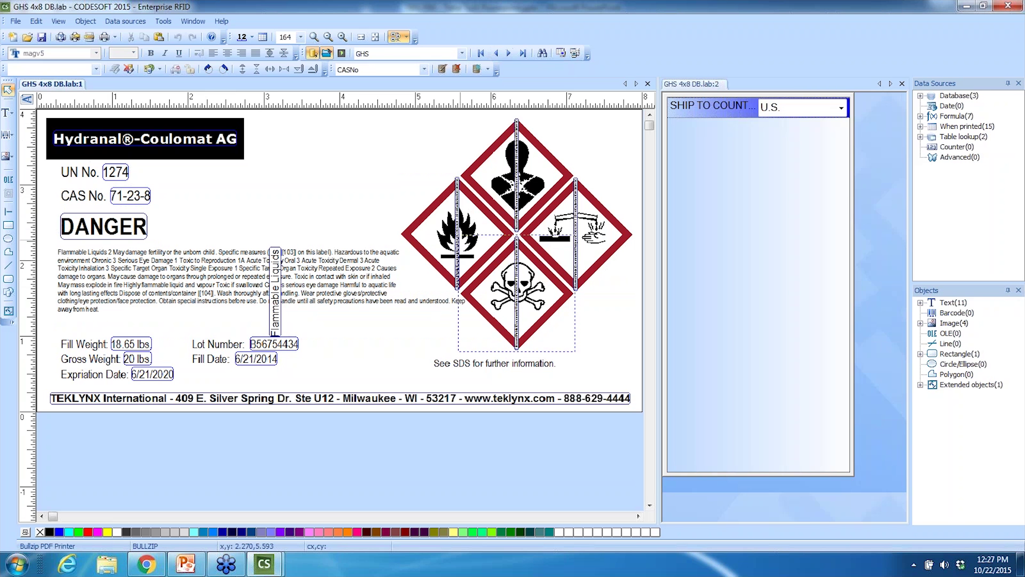
# Set the flame image's shape to Polygon with the diamond from Regular forms.
pyautogui.click(482, 229)
pyautogui.doubleClick(469, 229)
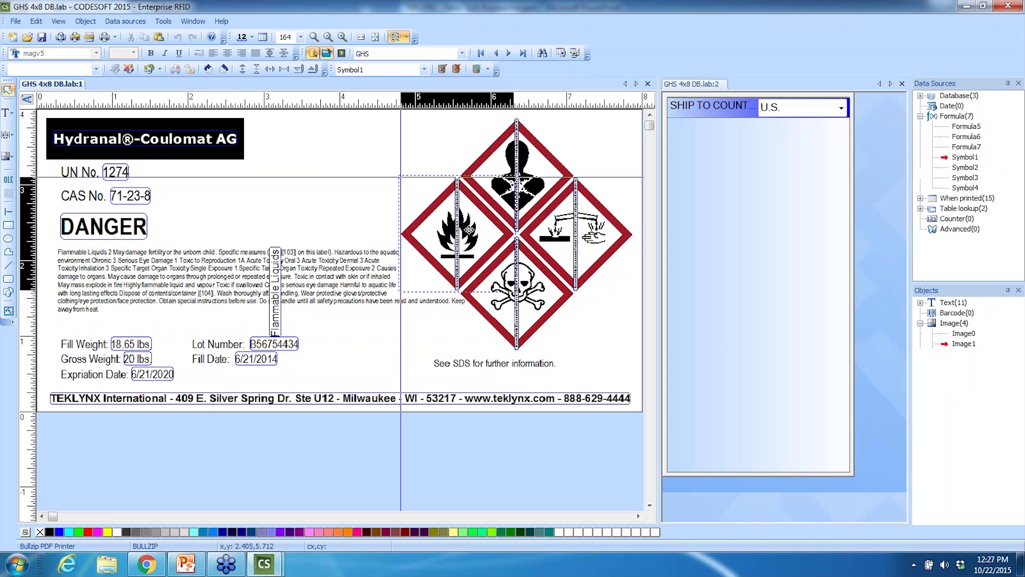
pyautogui.click(404, 265)
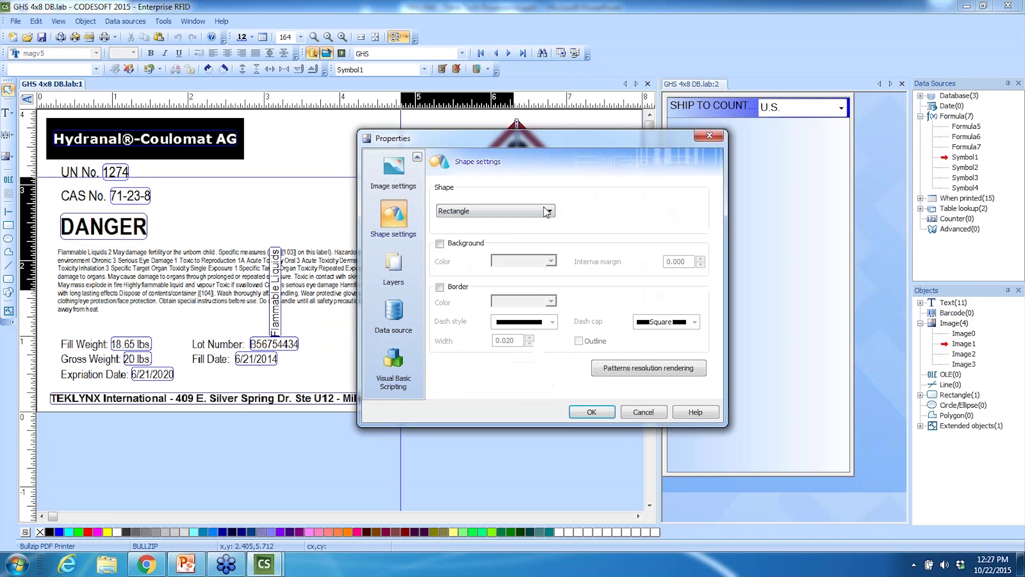
pyautogui.click(548, 211)
pyautogui.click(470, 247)
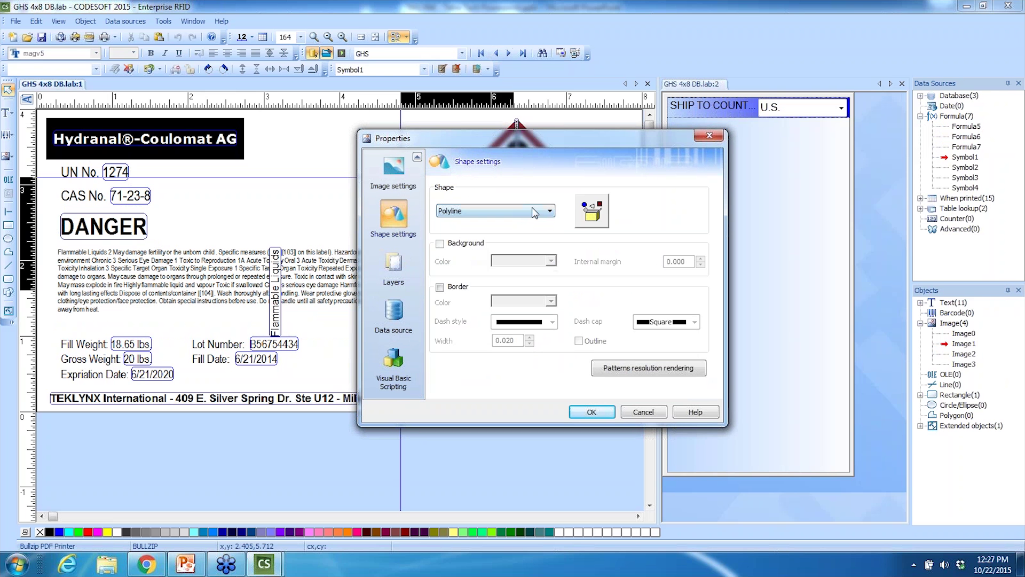
pyautogui.click(550, 210)
pyautogui.click(523, 238)
pyautogui.click(590, 211)
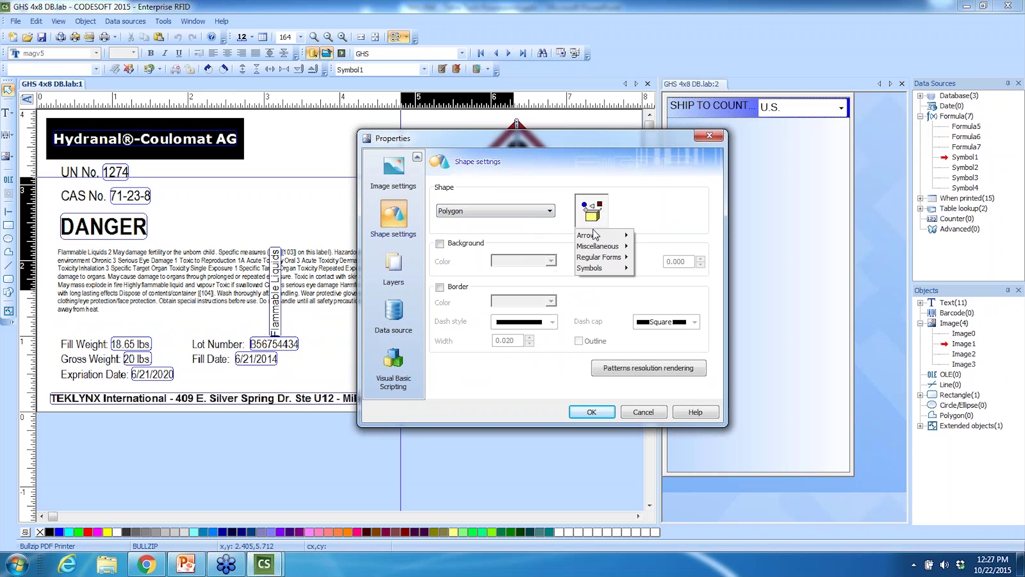
pyautogui.moveTo(597, 247)
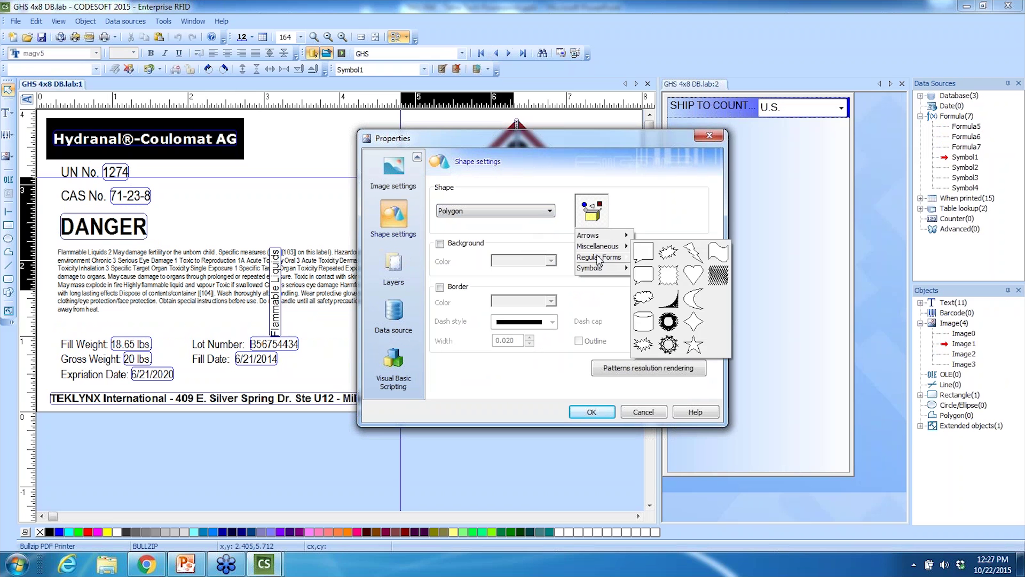
pyautogui.click(668, 263)
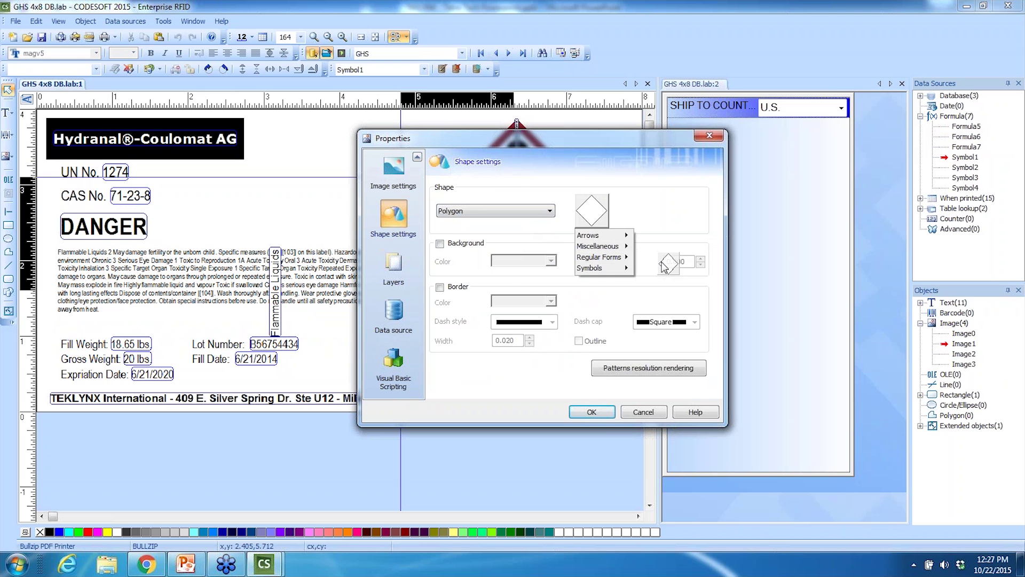
pyautogui.click(591, 412)
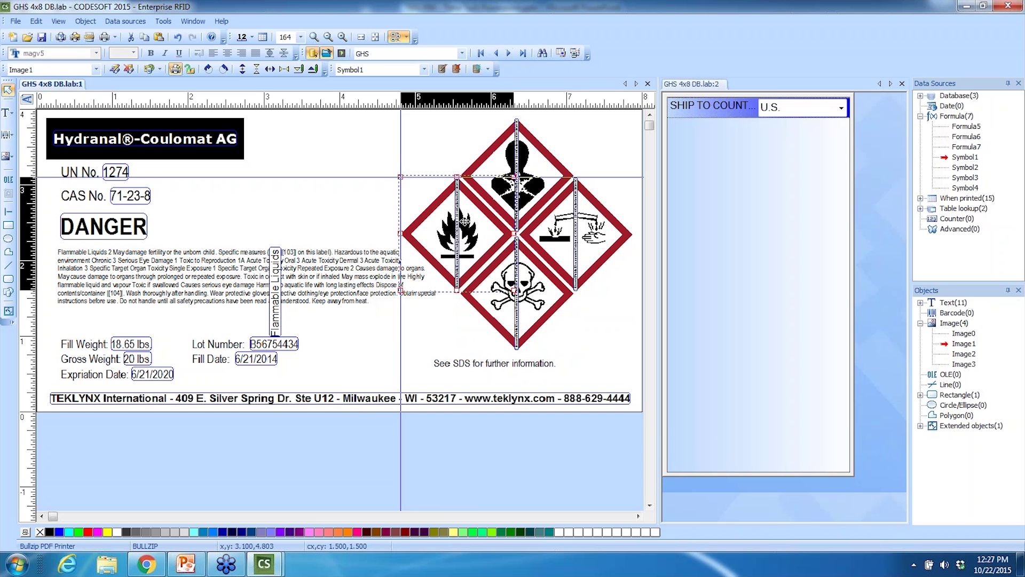
# Nudge the diamond flame pictogram slightly to the left.
pyautogui.moveTo(458, 222)
pyautogui.mouseDown()
pyautogui.moveTo(337, 237)
pyautogui.moveTo(463, 223)
pyautogui.mouseUp()
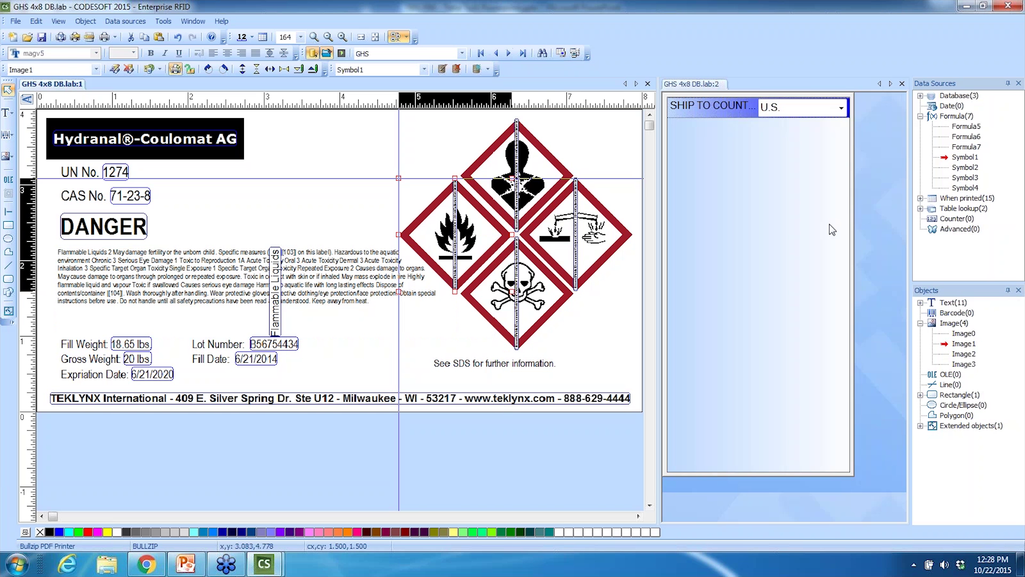
pyautogui.click(841, 110)
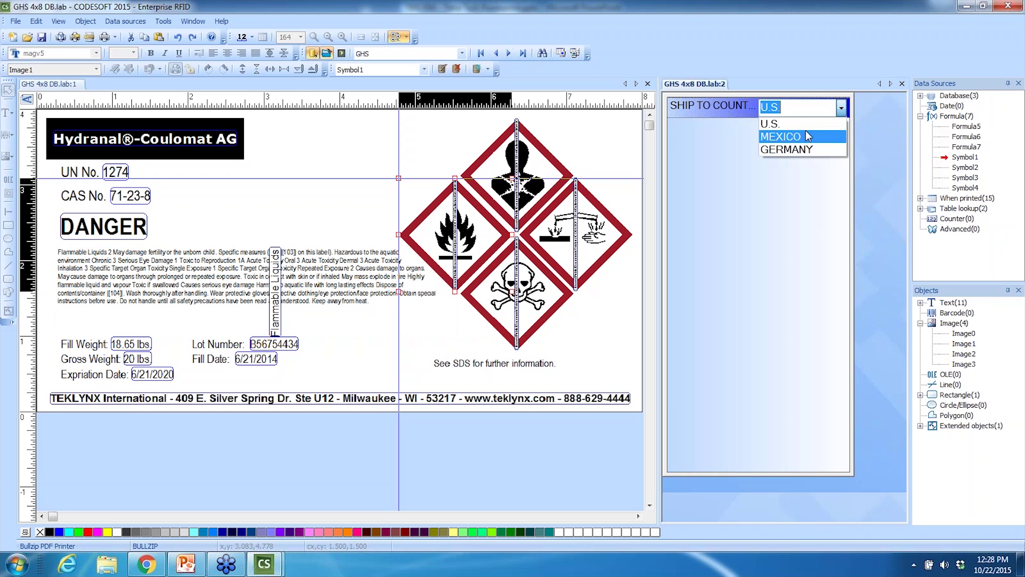
pyautogui.click(807, 137)
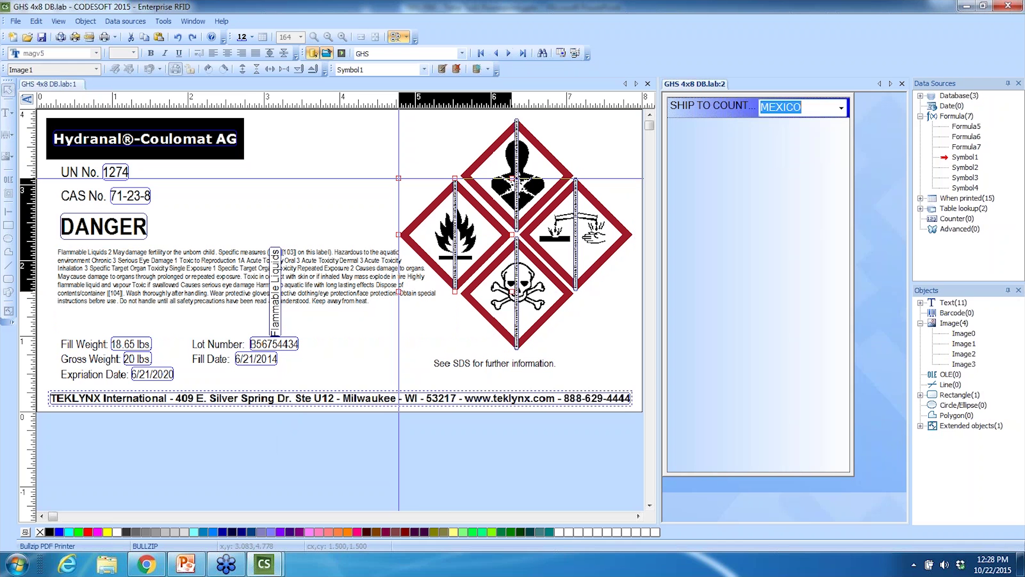
pyautogui.click(840, 107)
pyautogui.click(800, 148)
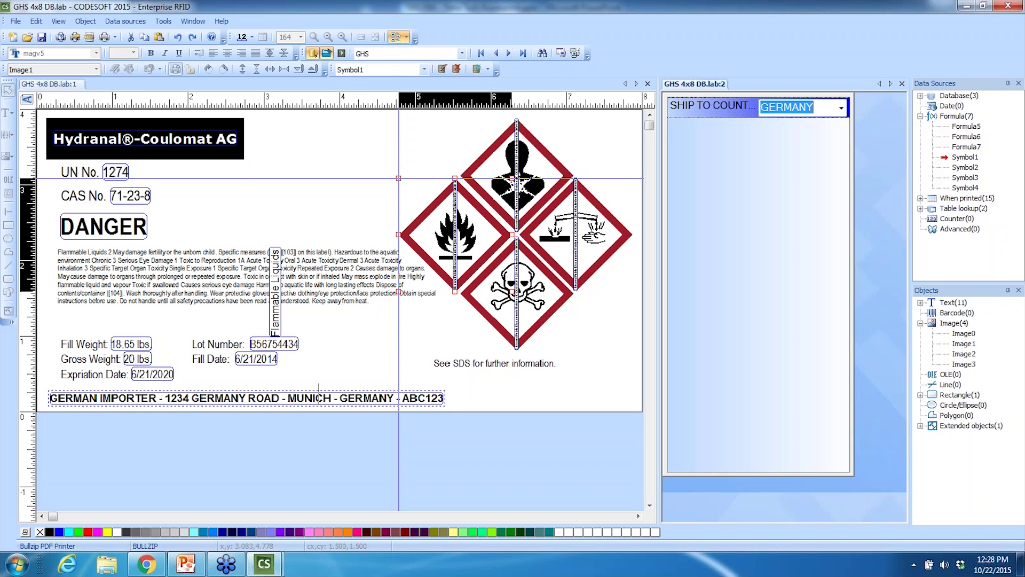
pyautogui.click(375, 284)
pyautogui.click(321, 334)
pyautogui.click(241, 295)
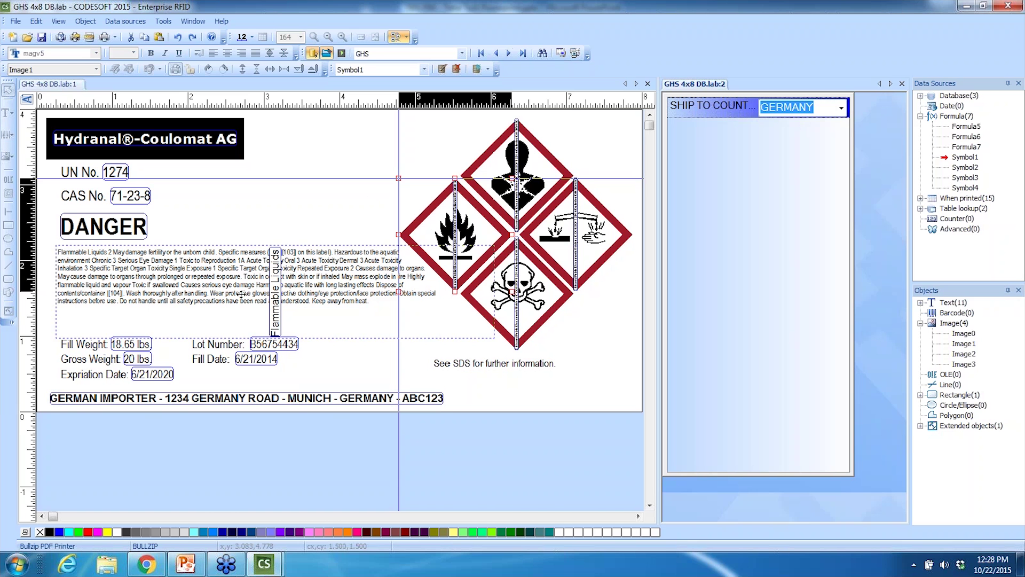
pyautogui.click(358, 354)
pyautogui.click(841, 108)
pyautogui.click(822, 130)
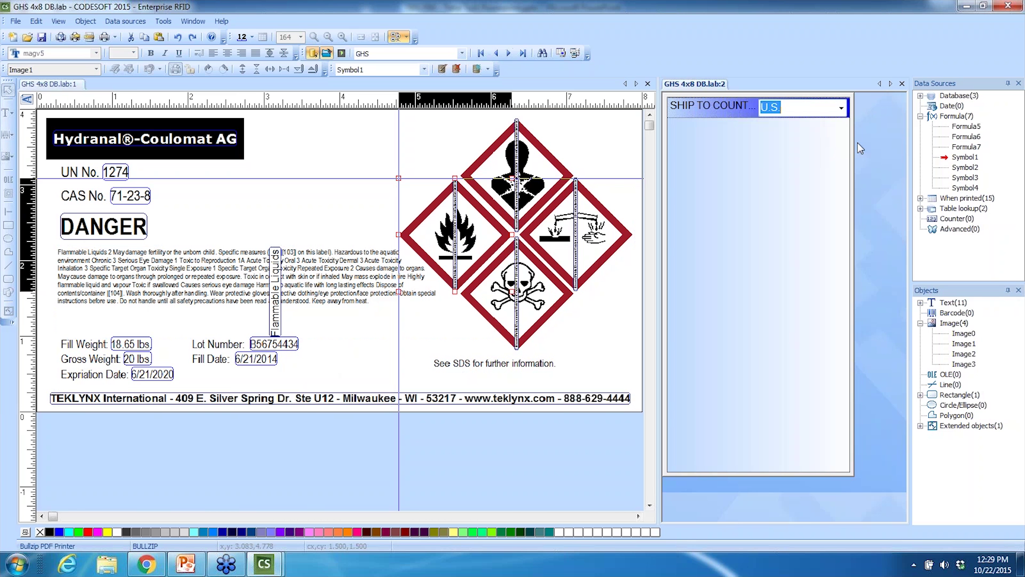